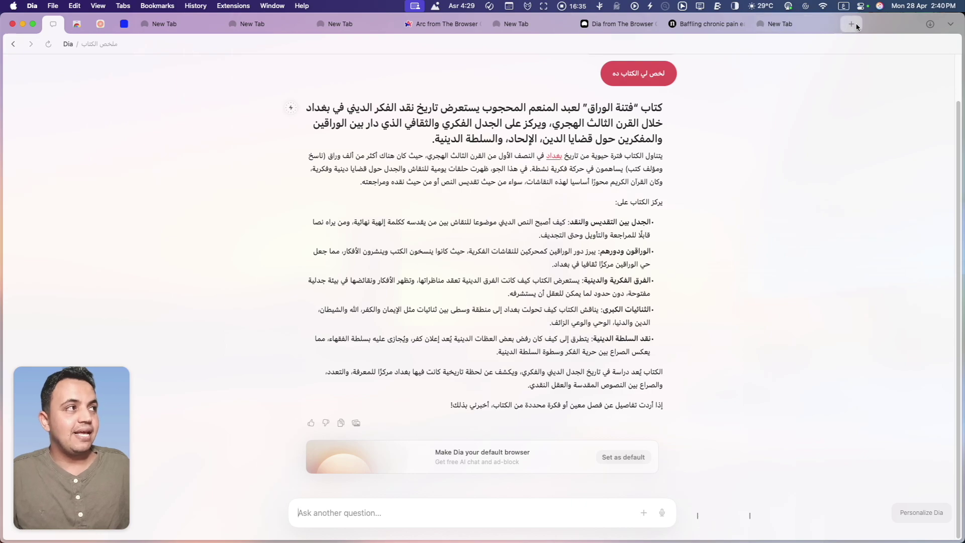
# Open the Dia website tab's AI chat panel, then start another blank new tab
pyautogui.press('super+t')
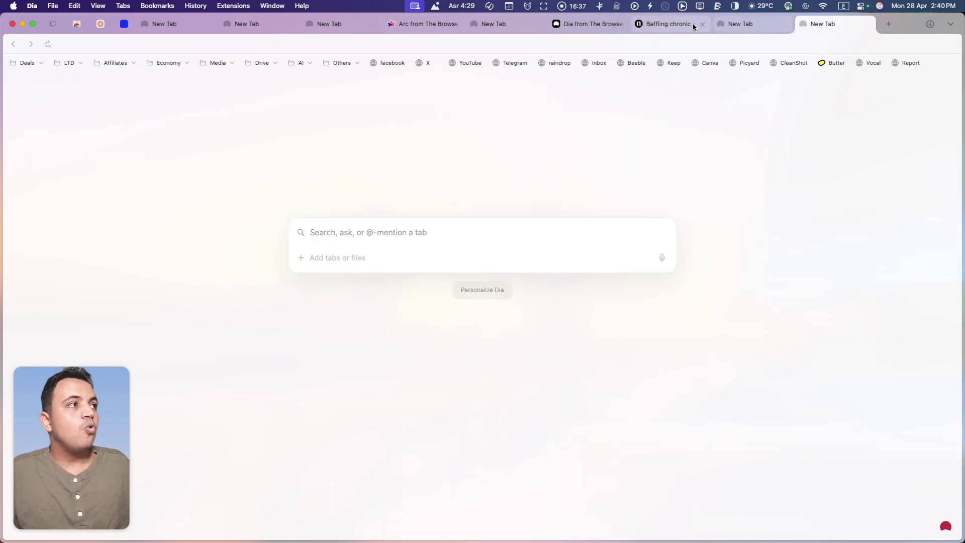
pyautogui.click(596, 27)
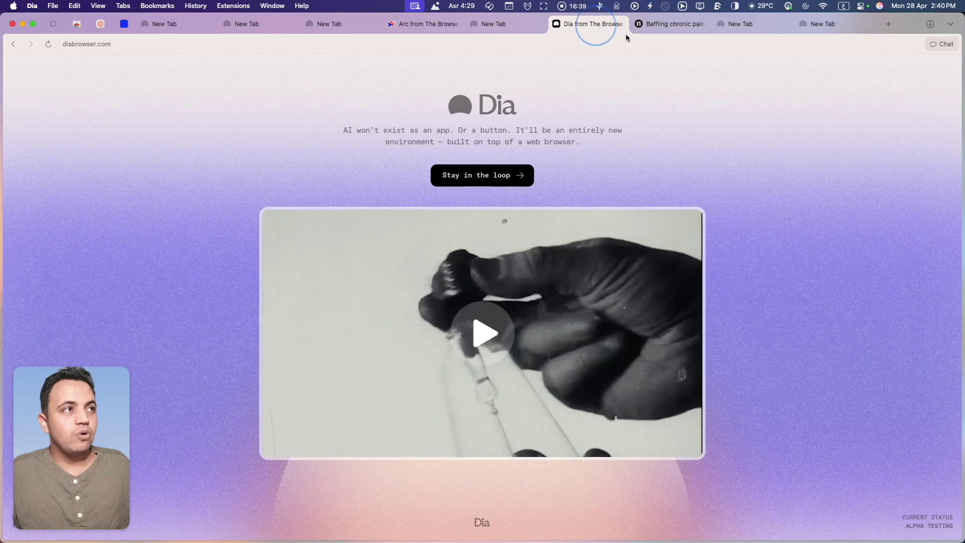
pyautogui.click(941, 42)
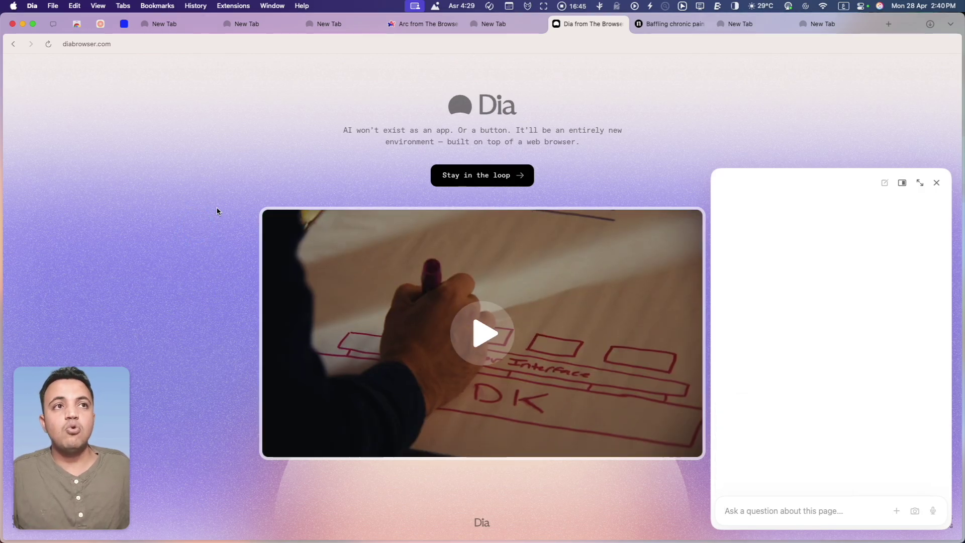
pyautogui.click(887, 24)
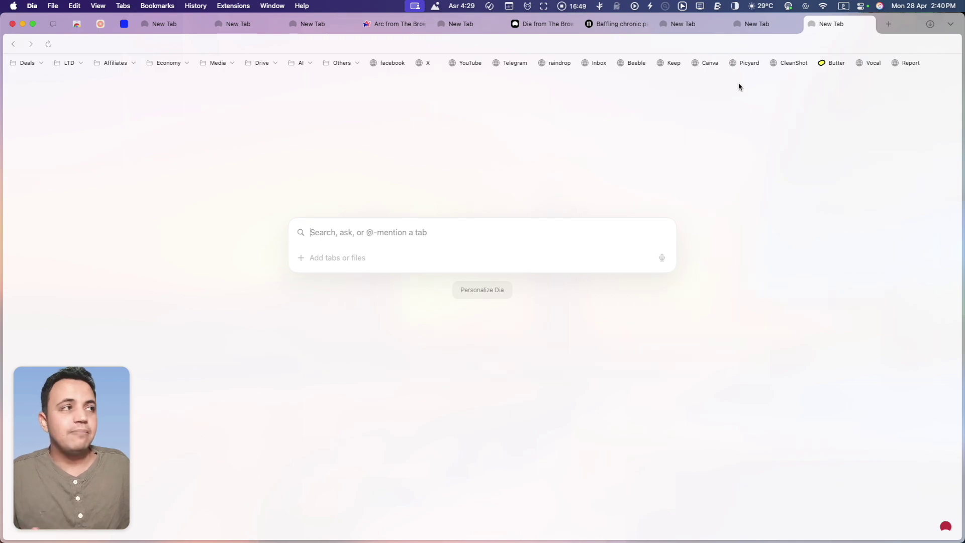
# After glancing at recent downloads, switch the browser colour to green and turn off the bookmarks bar
pyautogui.click(929, 25)
pyautogui.click(886, 158)
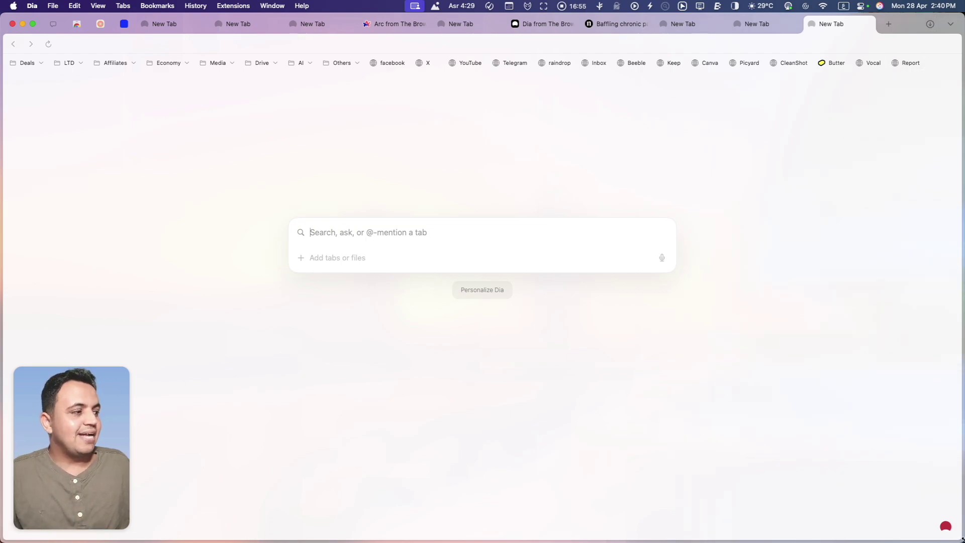
pyautogui.click(947, 525)
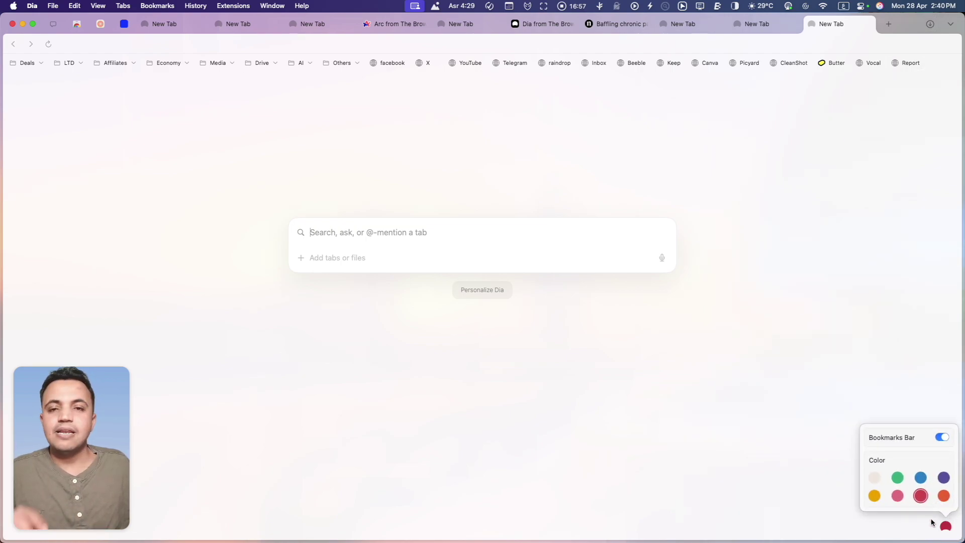
pyautogui.click(898, 477)
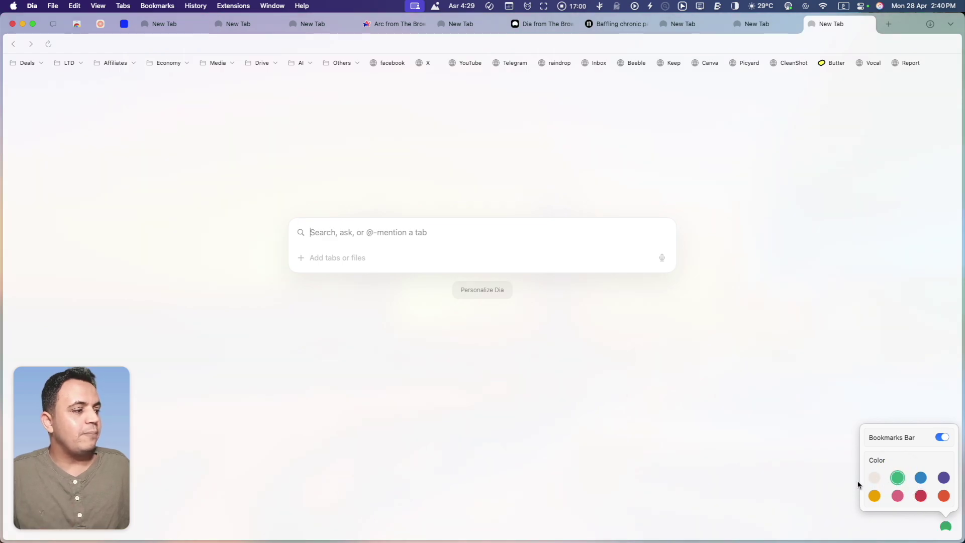
pyautogui.click(943, 439)
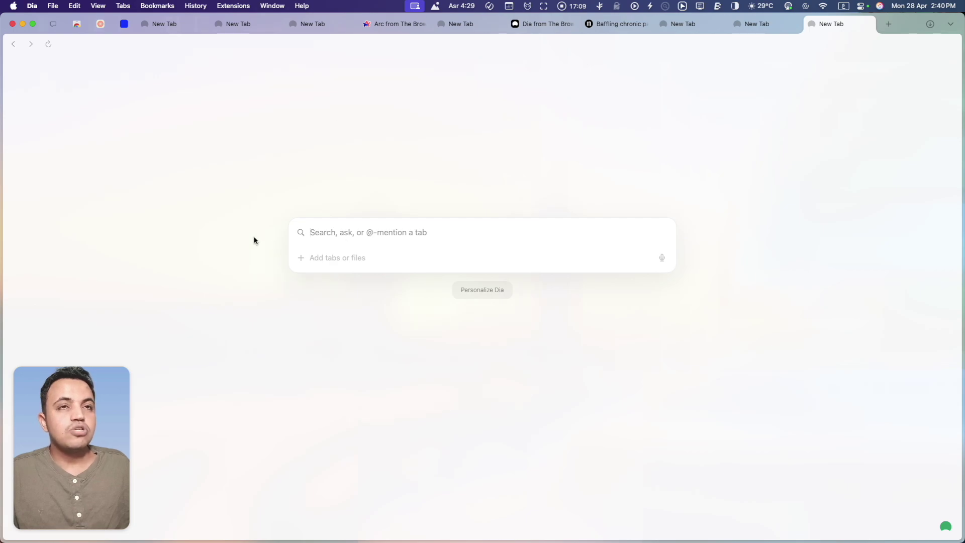
# Open Dia's Settings to the Privacy section
pyautogui.click(32, 6)
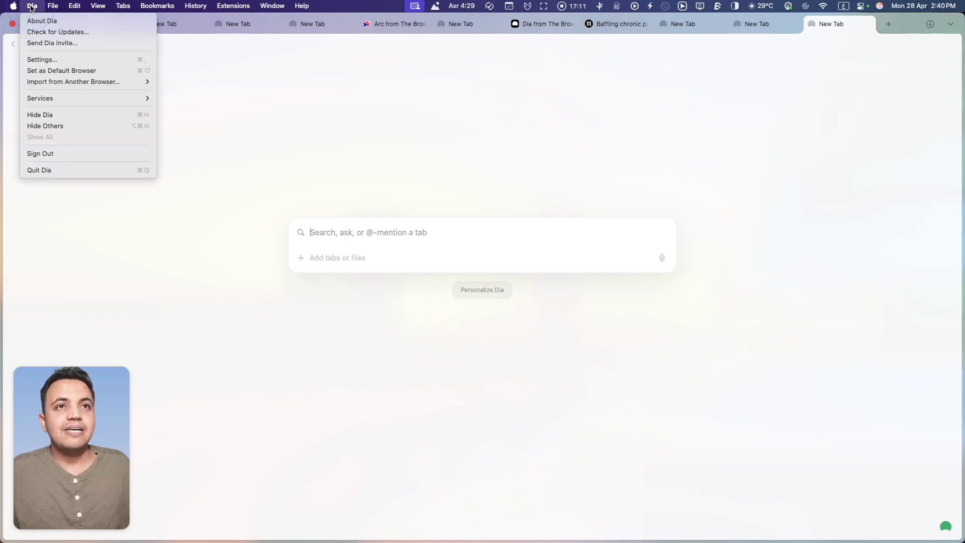
pyautogui.click(30, 61)
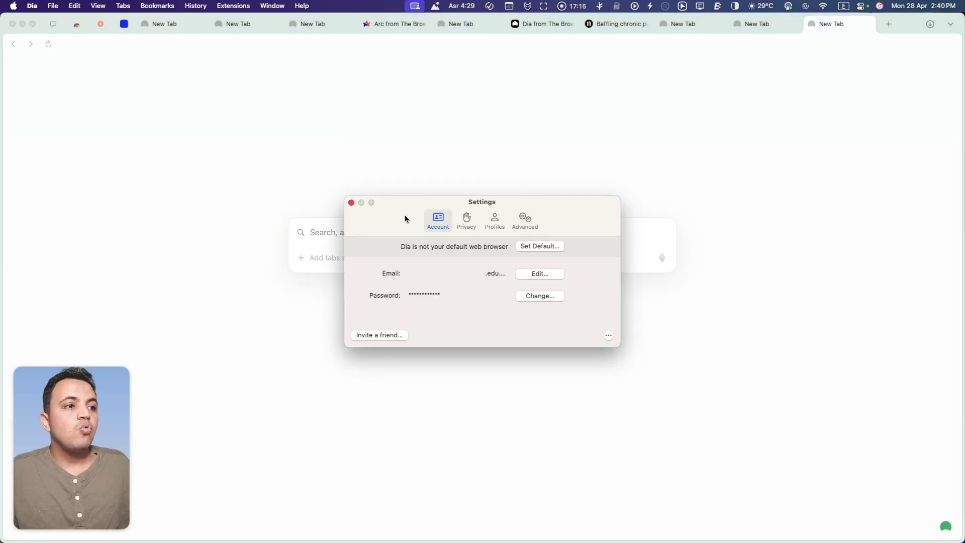
pyautogui.click(466, 221)
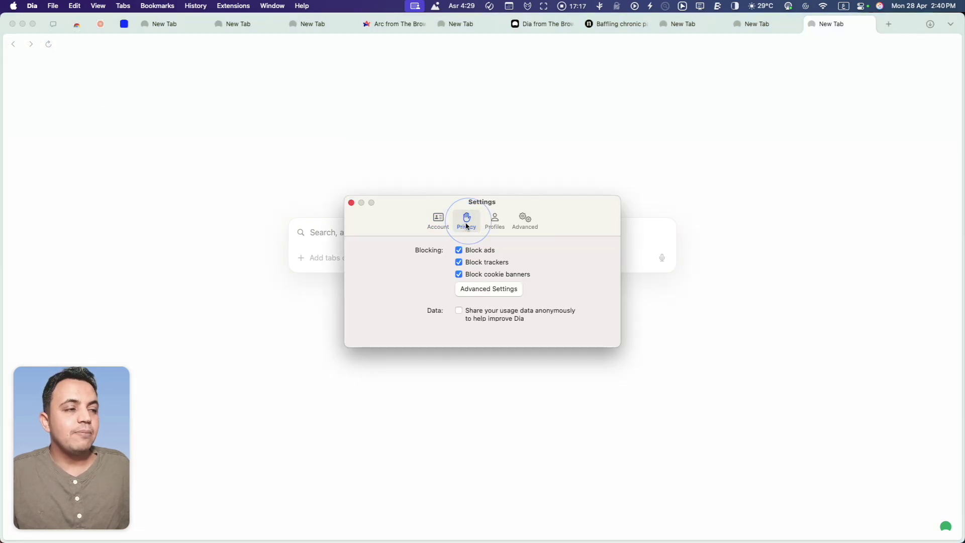
# In Advanced ad-blocking settings, enable the AdGuard Chinese and Adblock List for Bulgaria filter lists
pyautogui.click(477, 291)
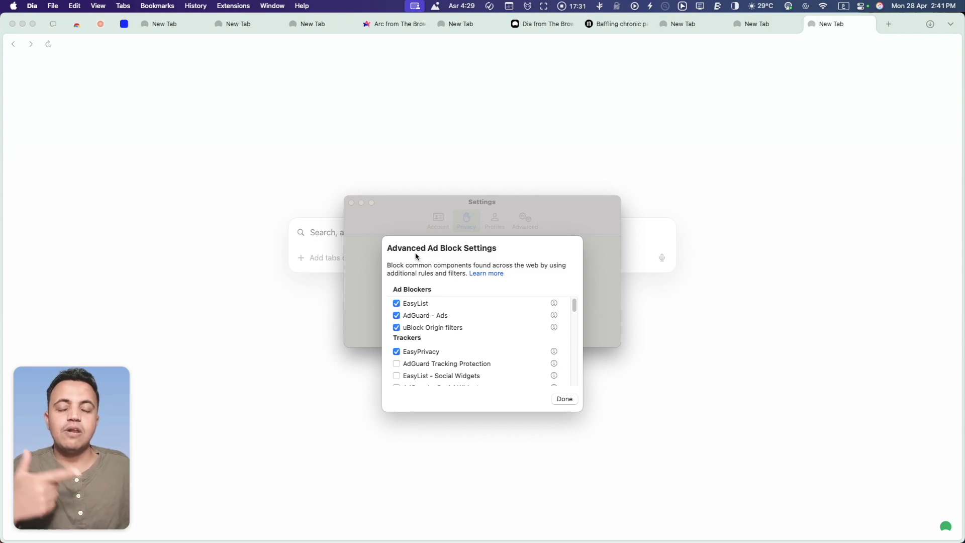
pyautogui.scroll(-5, 451, 306)
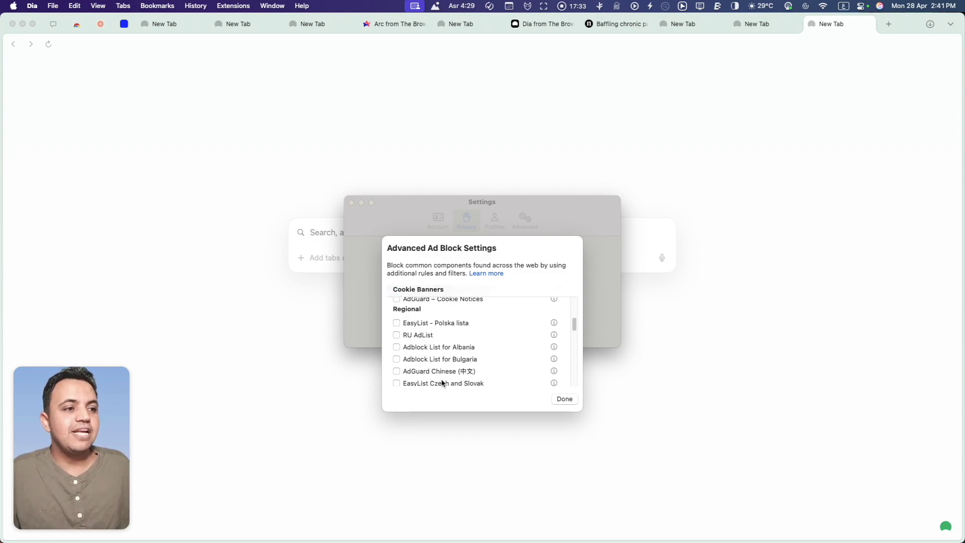
pyautogui.scroll(-3, 424, 334)
pyautogui.scroll(3, 402, 343)
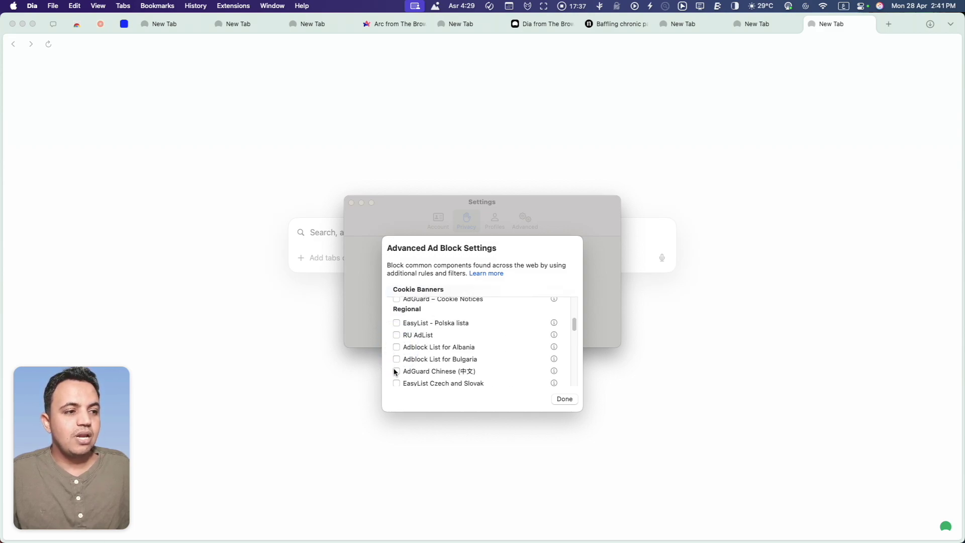
pyautogui.click(395, 371)
pyautogui.click(396, 359)
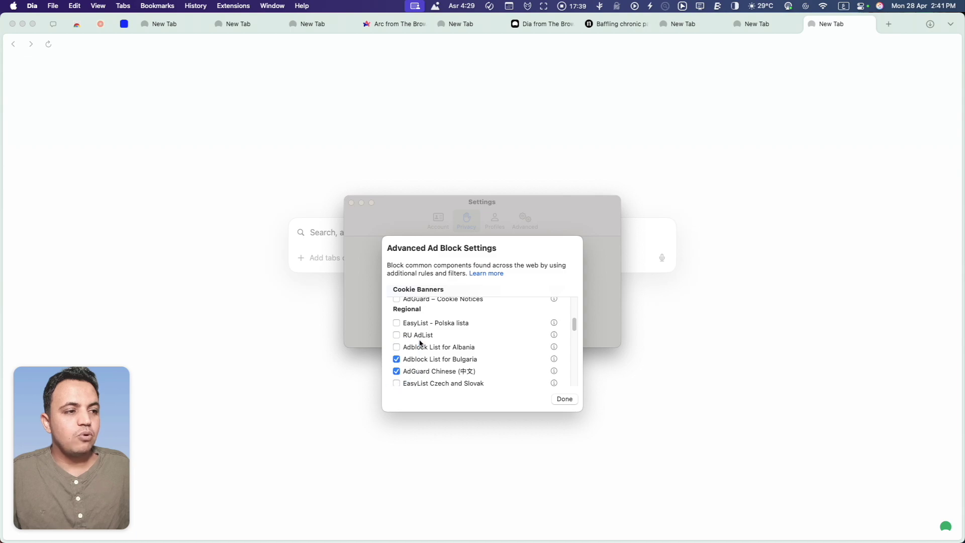
pyautogui.click(562, 399)
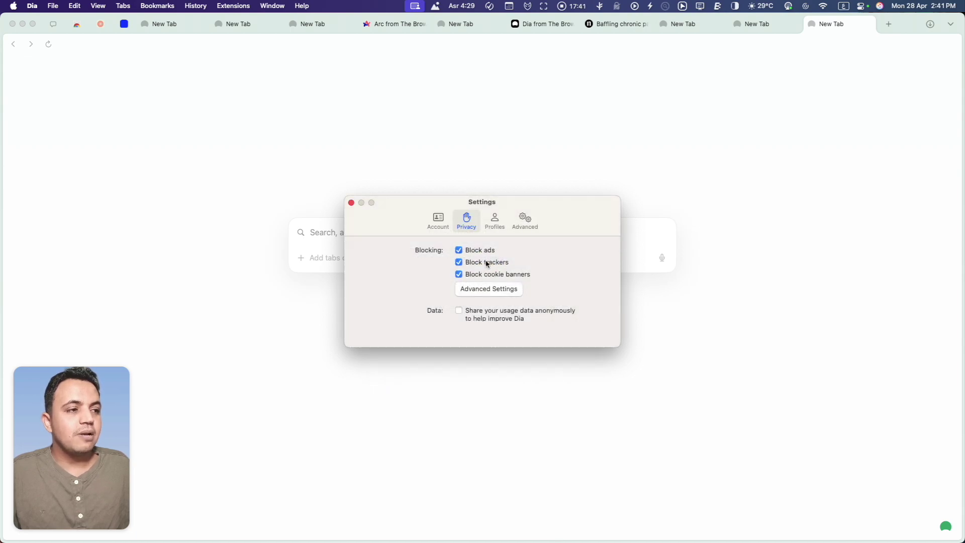
# Start creating a new browser profile in Profiles settings, then cancel it
pyautogui.click(496, 220)
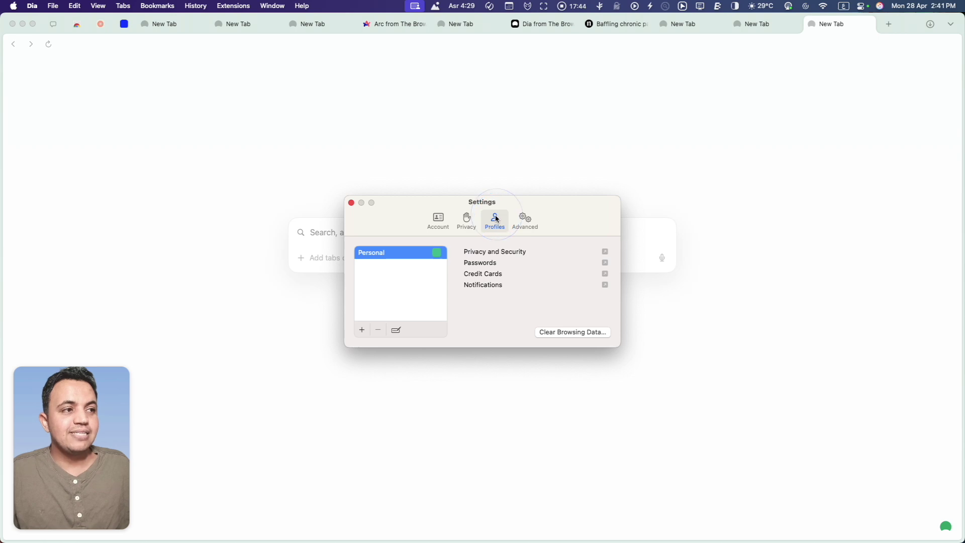
pyautogui.click(362, 330)
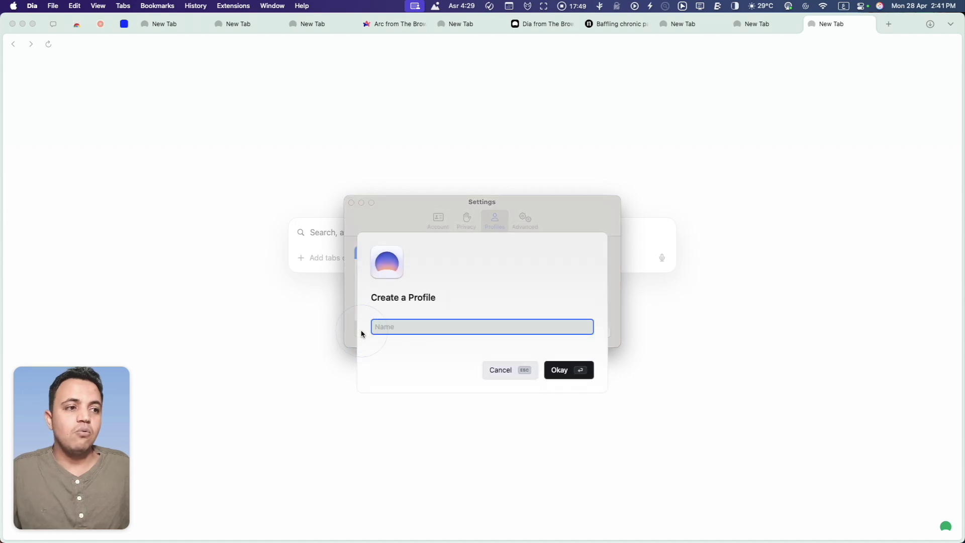
pyautogui.click(495, 373)
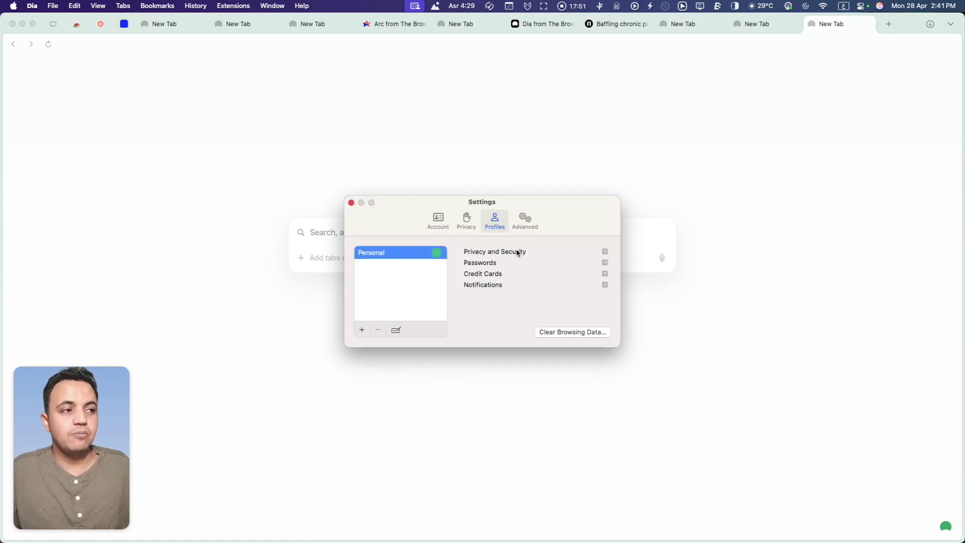
# Turn on the warning before quitting in Advanced settings and close Settings
pyautogui.click(524, 219)
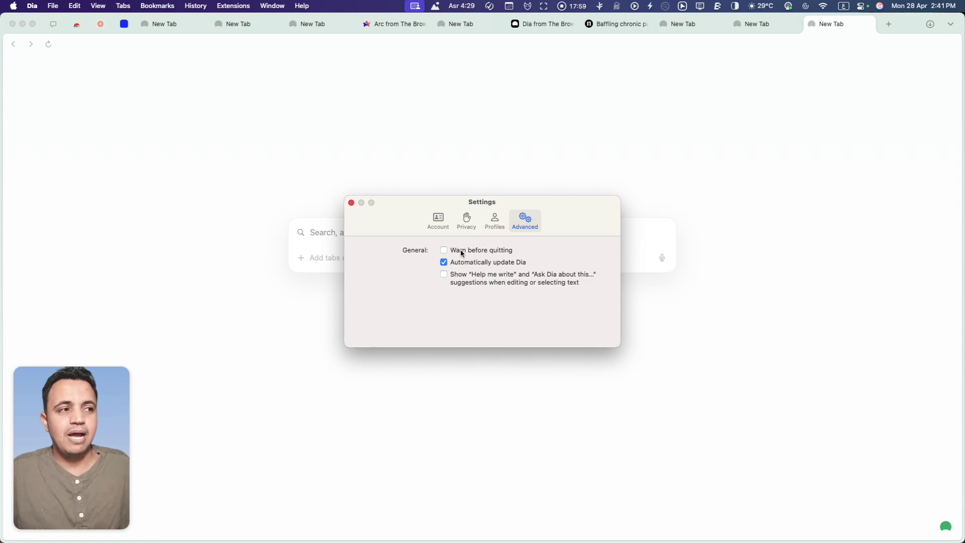
pyautogui.click(461, 253)
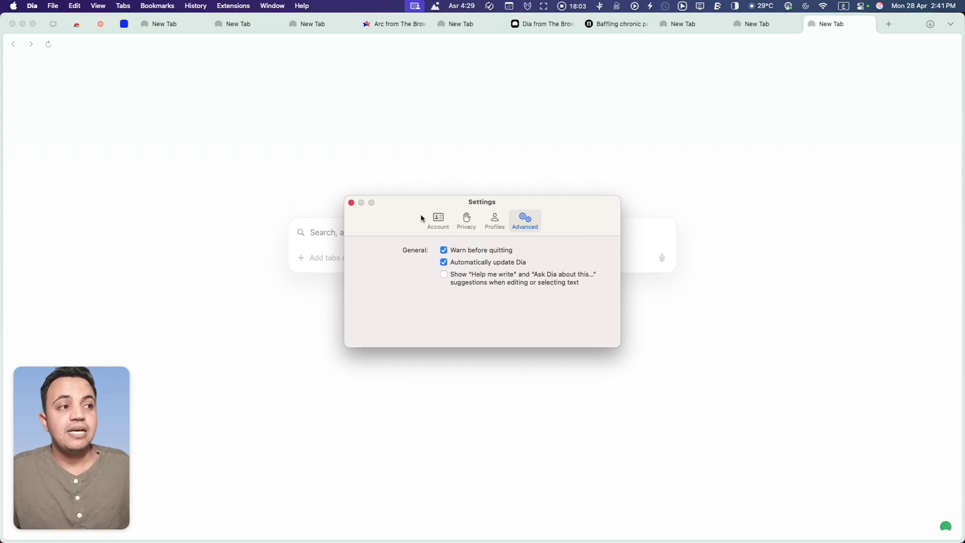
pyautogui.click(351, 202)
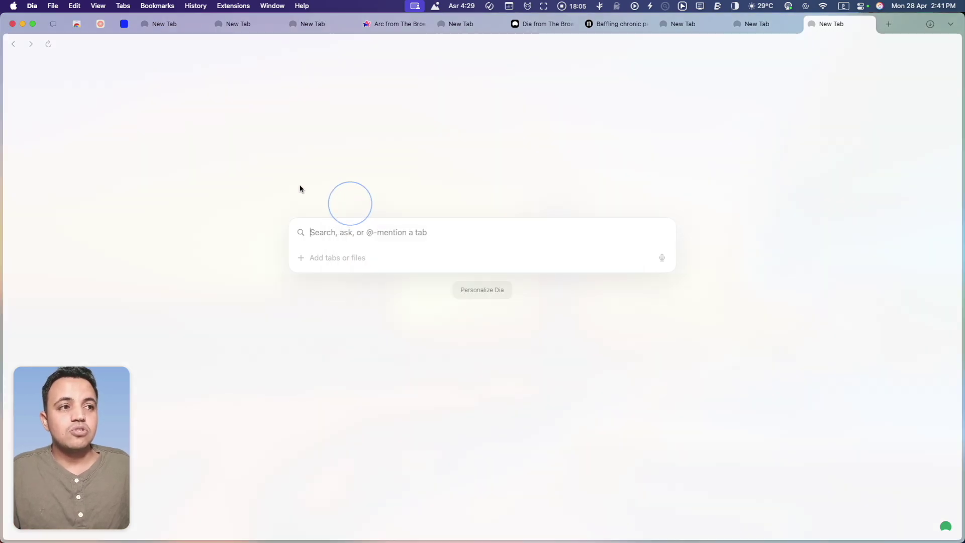
# Open the Send Dia Invite dialog from the Dia menu
pyautogui.click(32, 6)
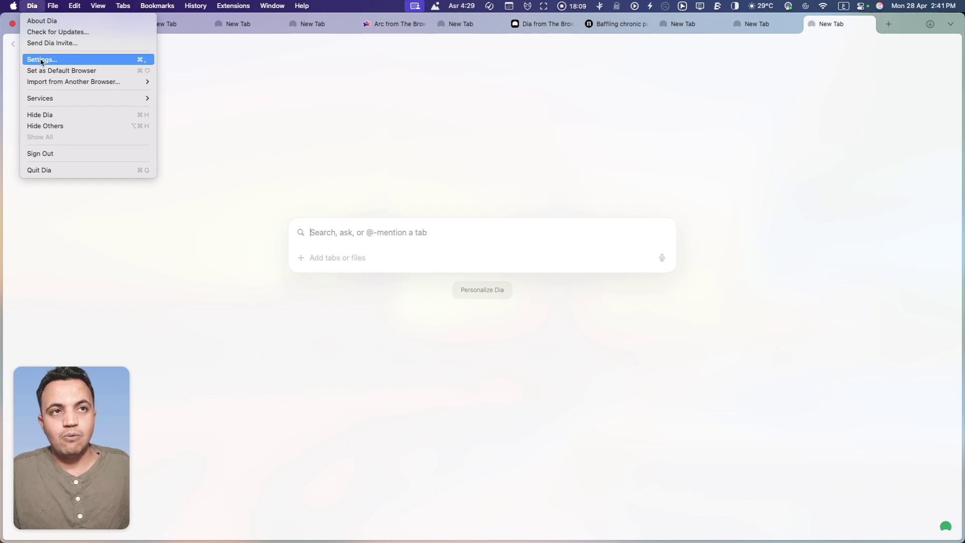
pyautogui.click(37, 43)
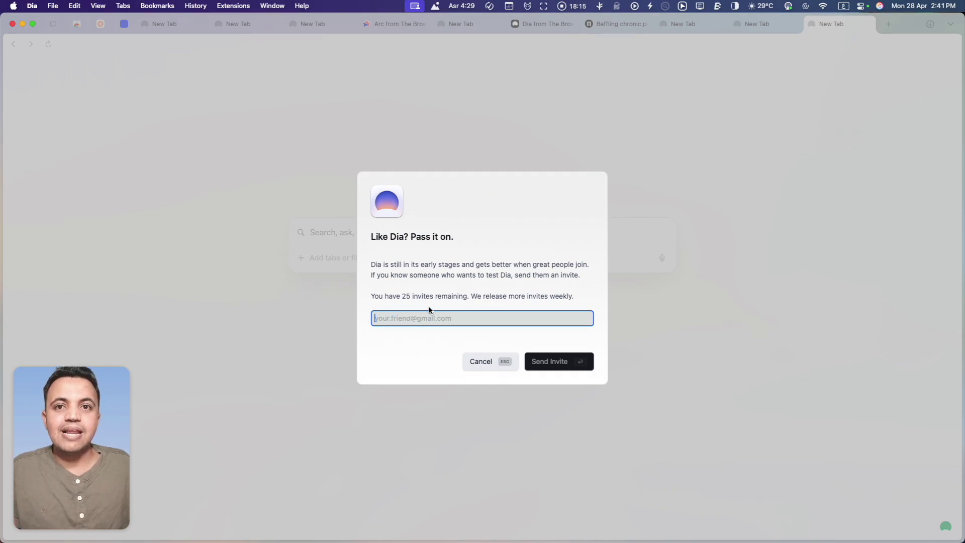
pyautogui.click(545, 298)
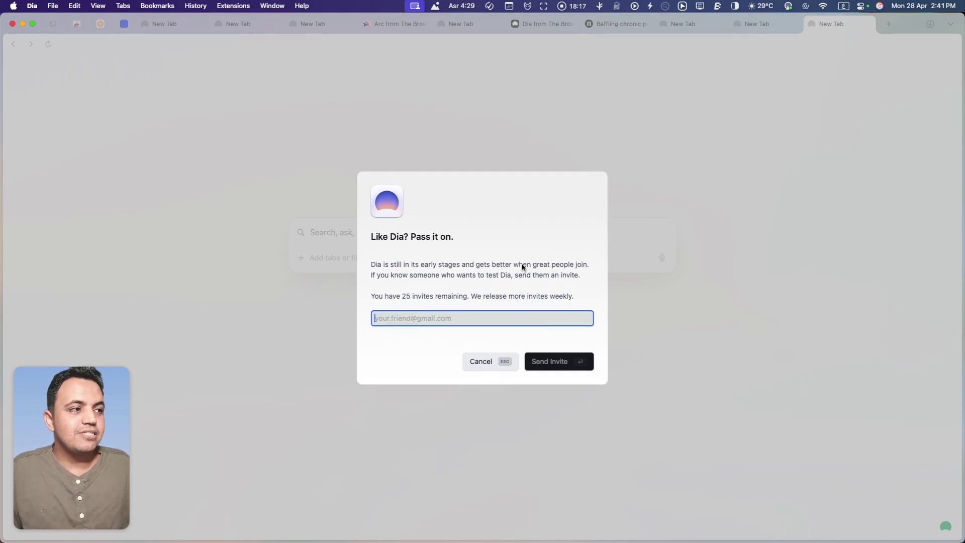
# Enter the friend's e-mail address, correcting the typos, and send the invite
pyautogui.click(427, 320)
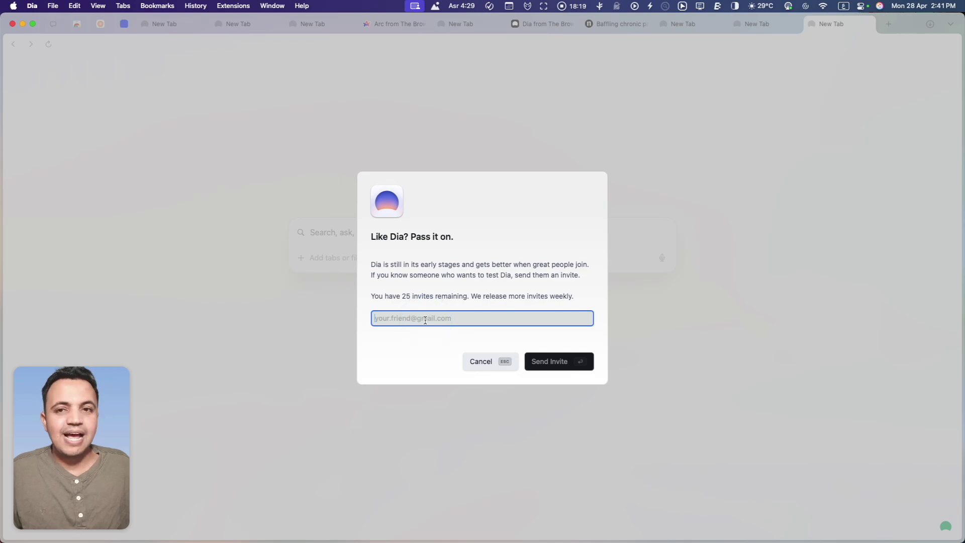
pyautogui.write('وشاوخع')
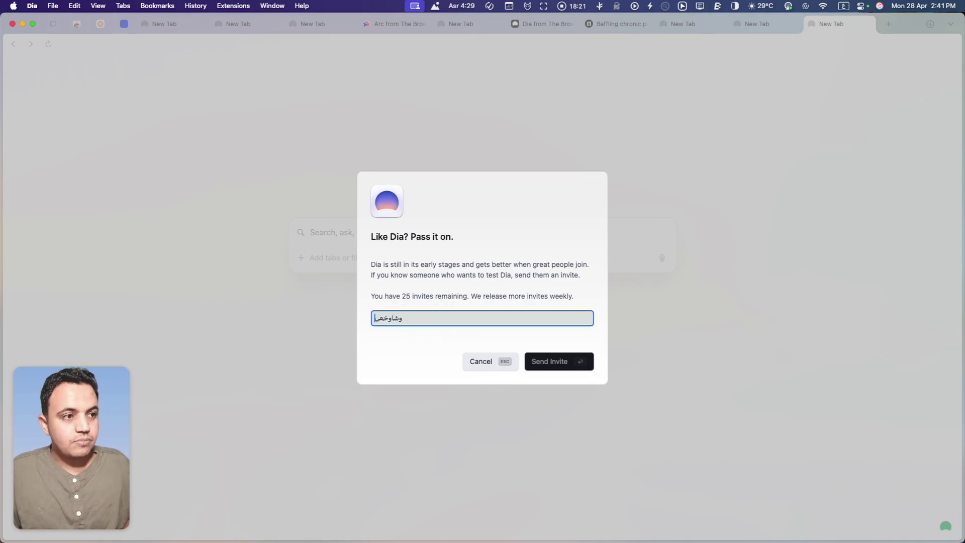
pyautogui.press('super+a')
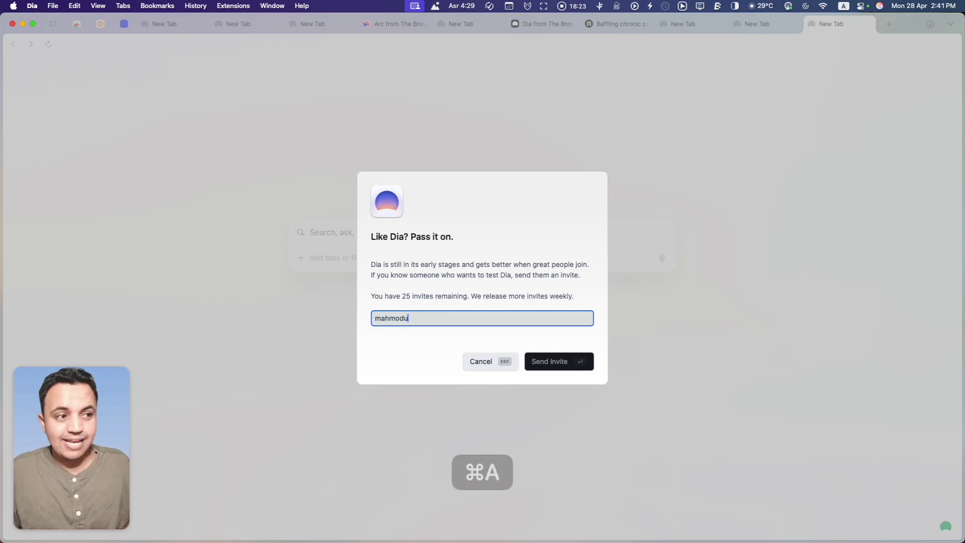
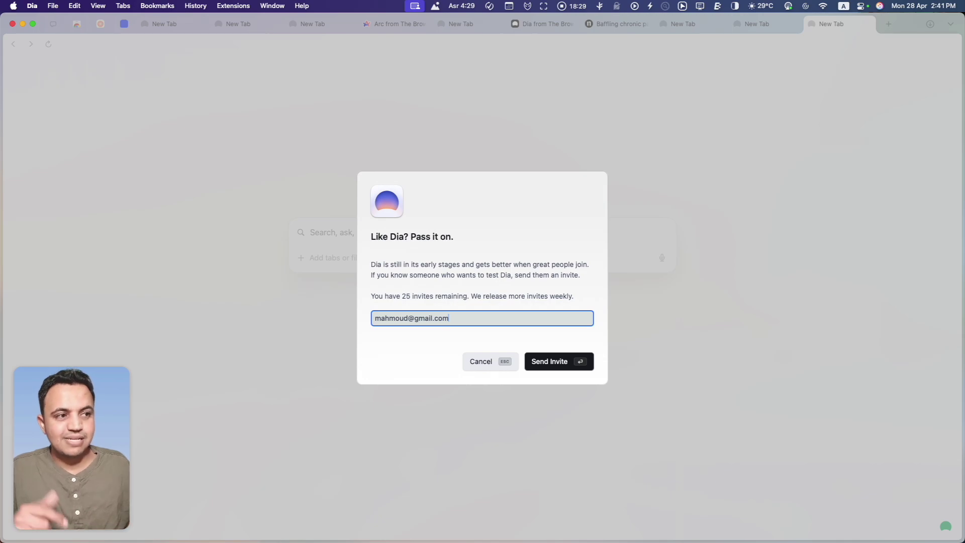
pyautogui.click(559, 367)
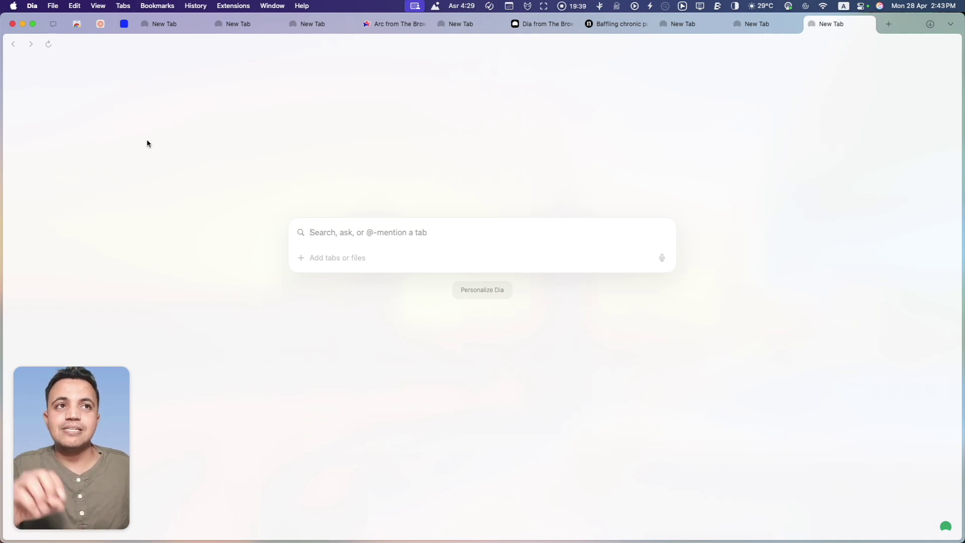
# Open the bookmarks manager via Bookmarks > Manage Bookmarks
pyautogui.click(54, 6)
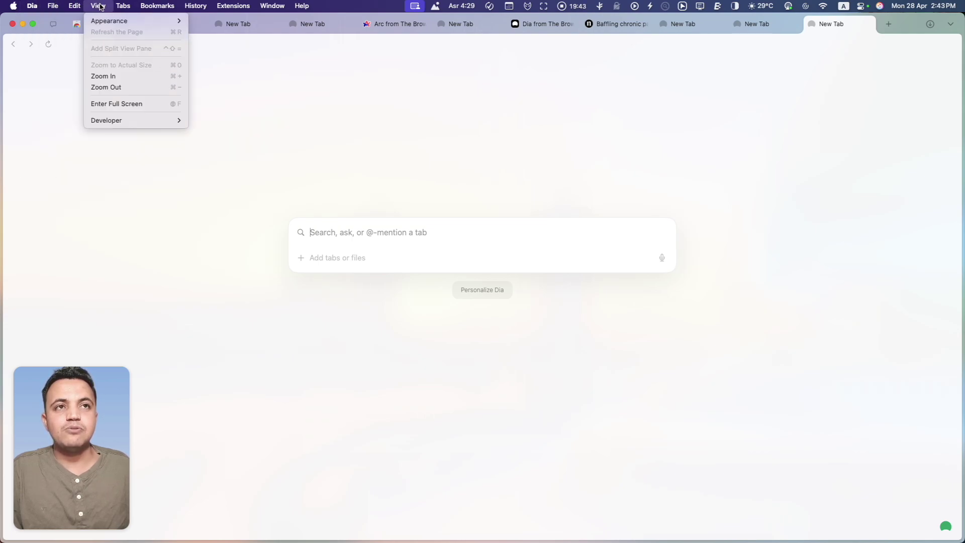
pyautogui.moveTo(135, 4)
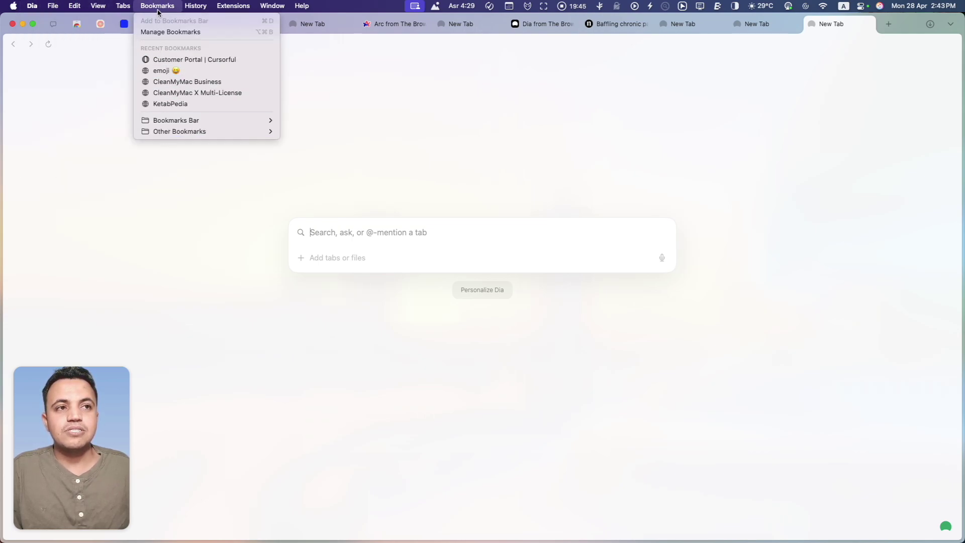
pyautogui.click(167, 32)
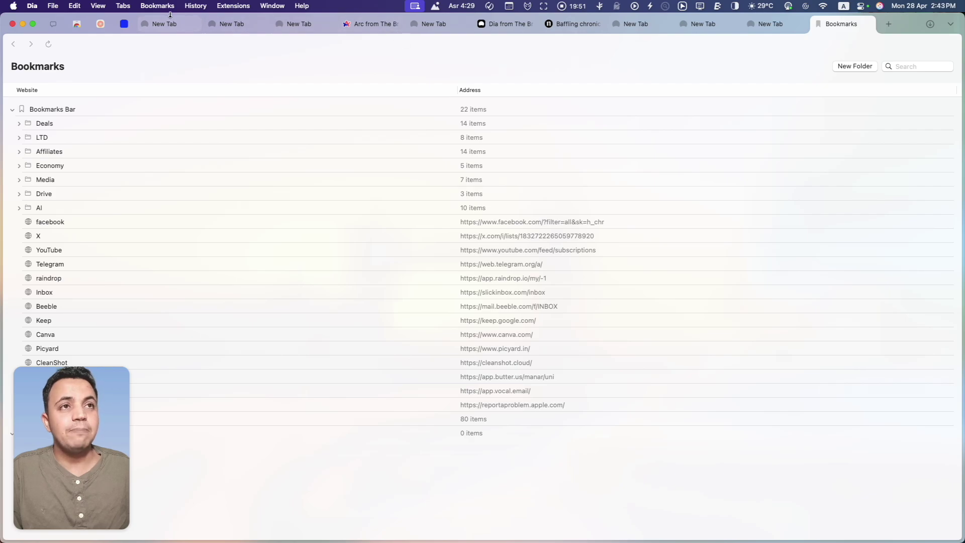
# Open Manage Extensions, follow its Chrome Web Store link, then start a new tab
pyautogui.click(233, 6)
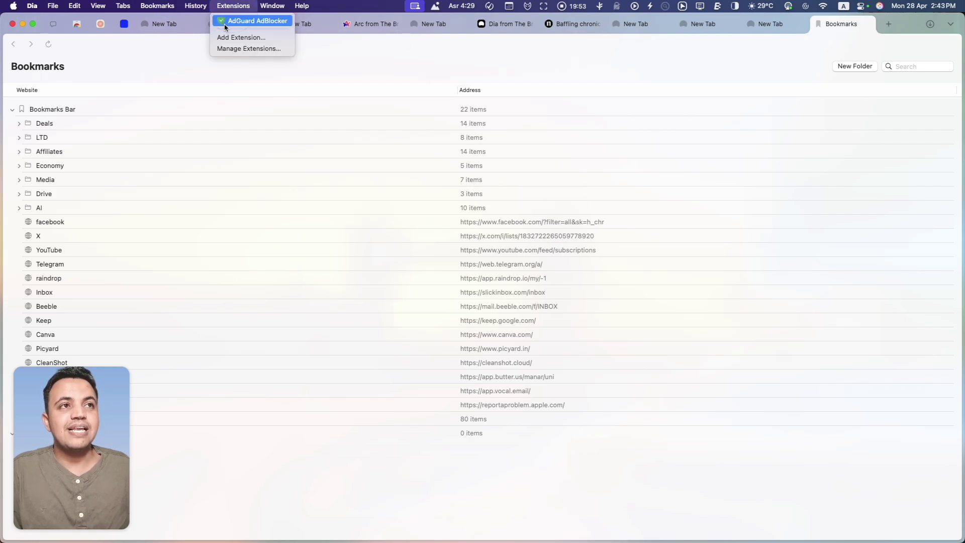
pyautogui.click(227, 49)
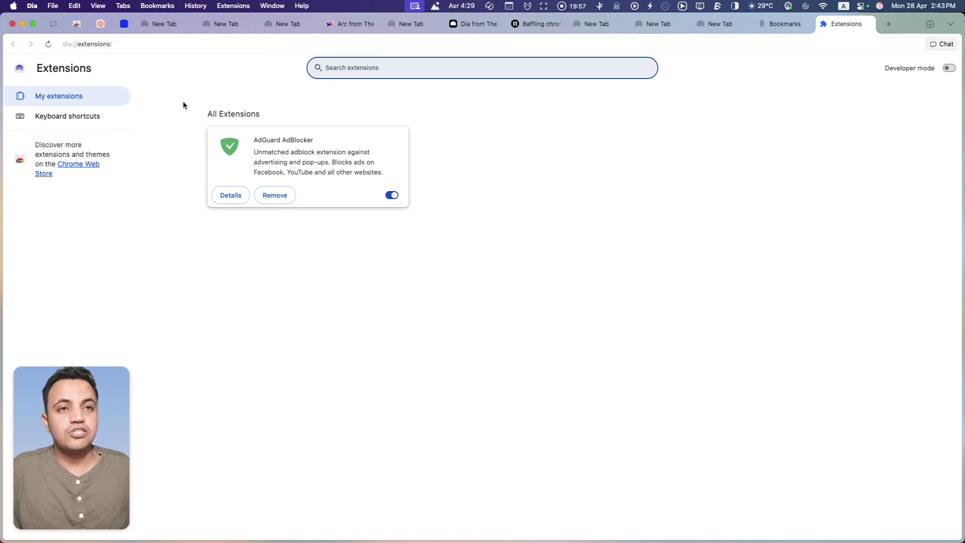
pyautogui.click(41, 173)
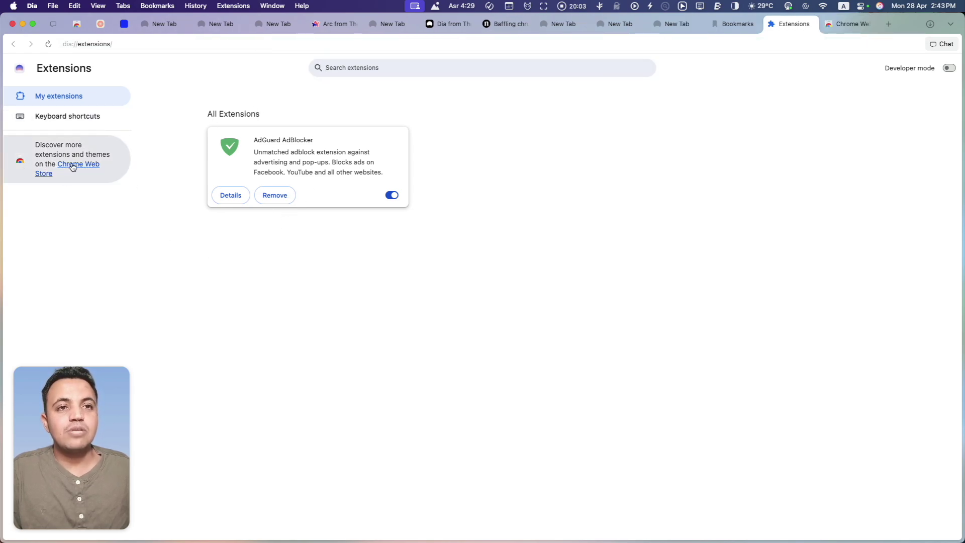
pyautogui.click(72, 164)
pyautogui.scroll(-3, 360, 243)
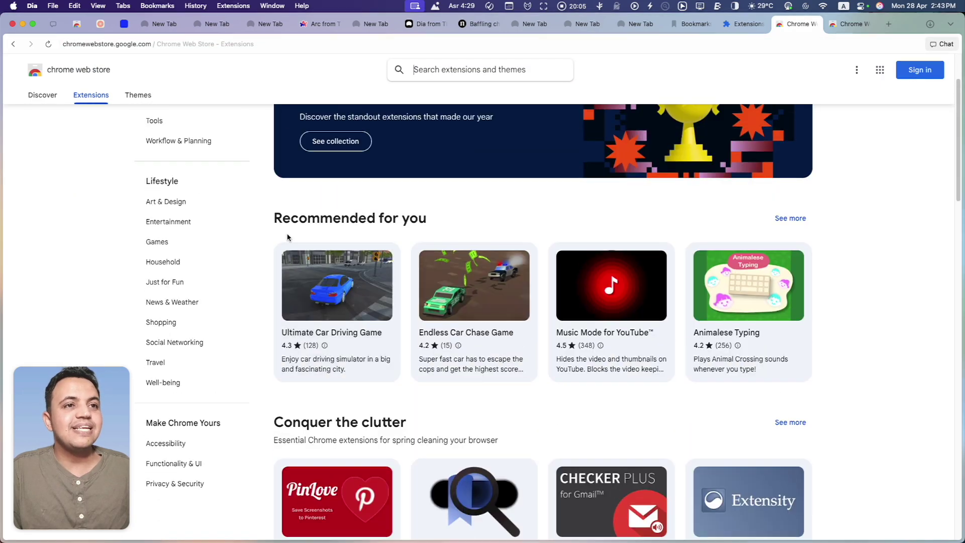
pyautogui.scroll(3, 360, 243)
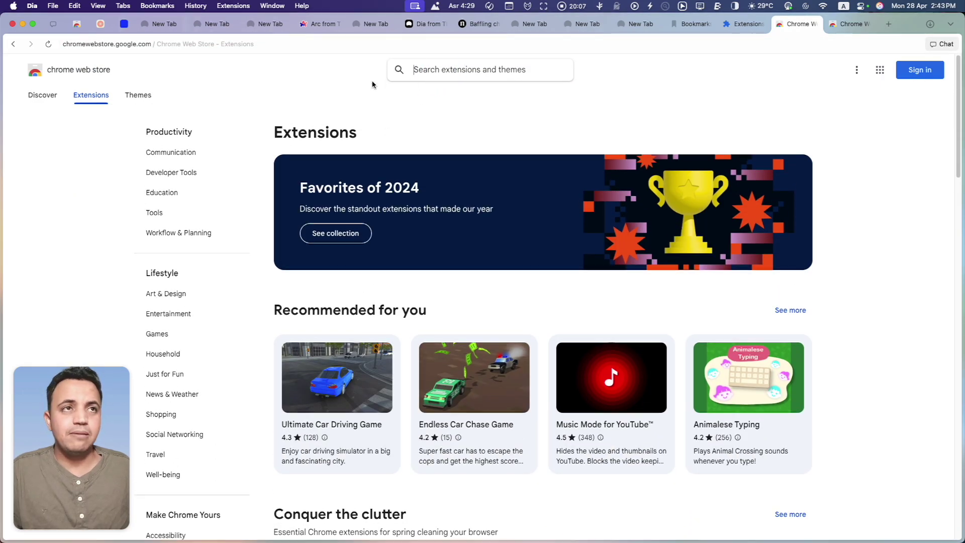
pyautogui.click(889, 24)
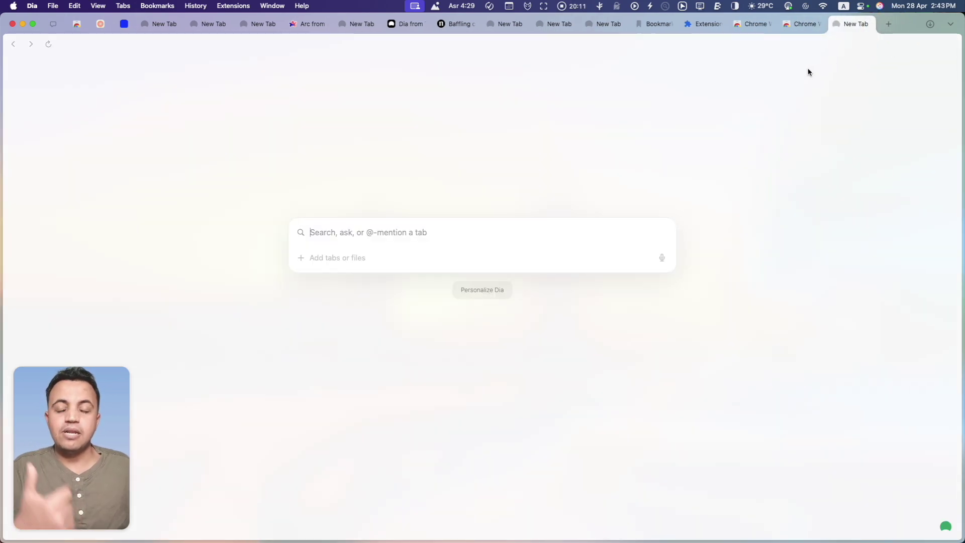